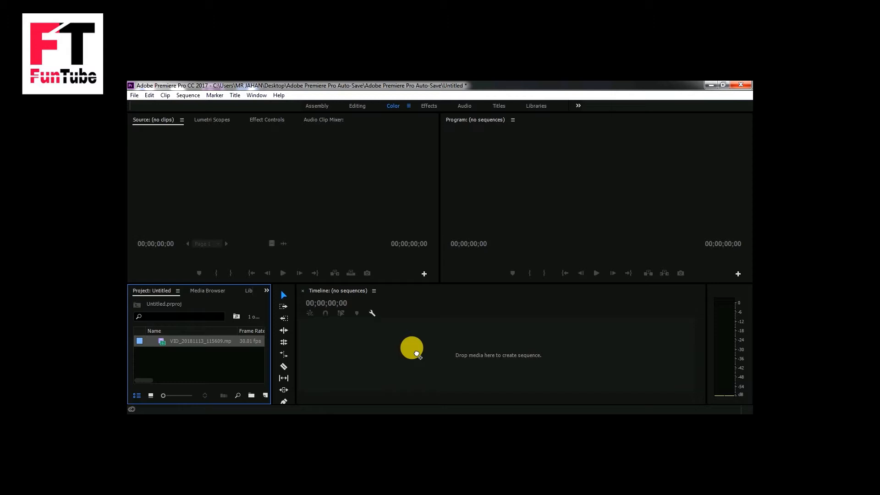
- Create a sequence from the VID_20181113_115609 video and unlink its audio from the picture
{"action": "left_click_drag", "start_coordinate": [416, 353], "coordinate": [411, 348]}
{"action": "left_click", "coordinate": [464, 361]}
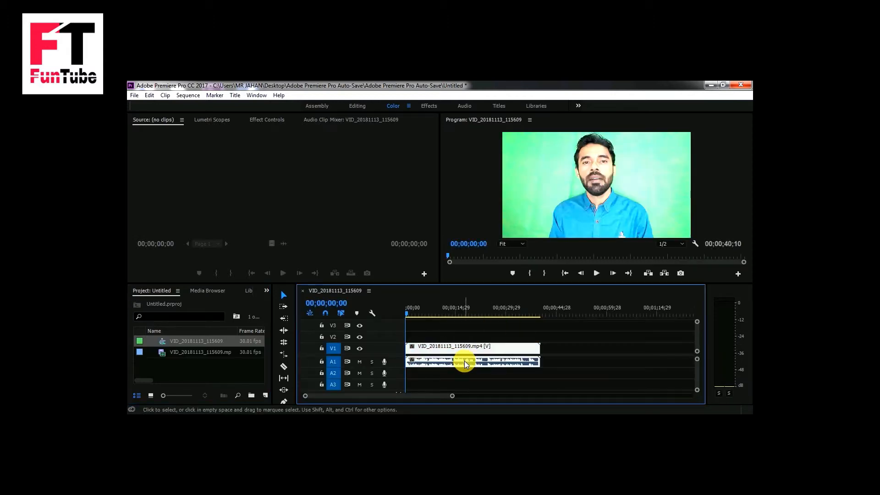
{"action": "right_click", "coordinate": [464, 363]}
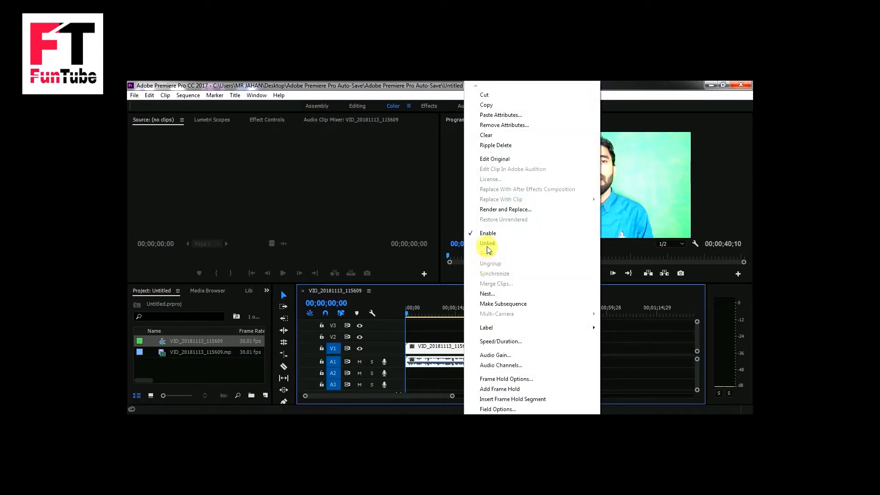
{"action": "left_click", "coordinate": [488, 244]}
- Cut the unlinked audio clip out of track A1, keeping only the video on V1
{"action": "left_click", "coordinate": [458, 361]}
{"action": "right_click", "coordinate": [458, 361]}
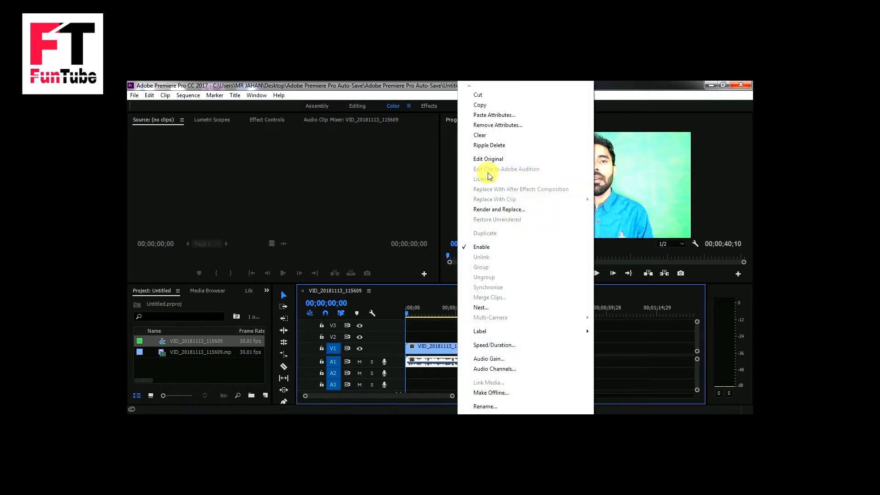
{"action": "left_click", "coordinate": [480, 94]}
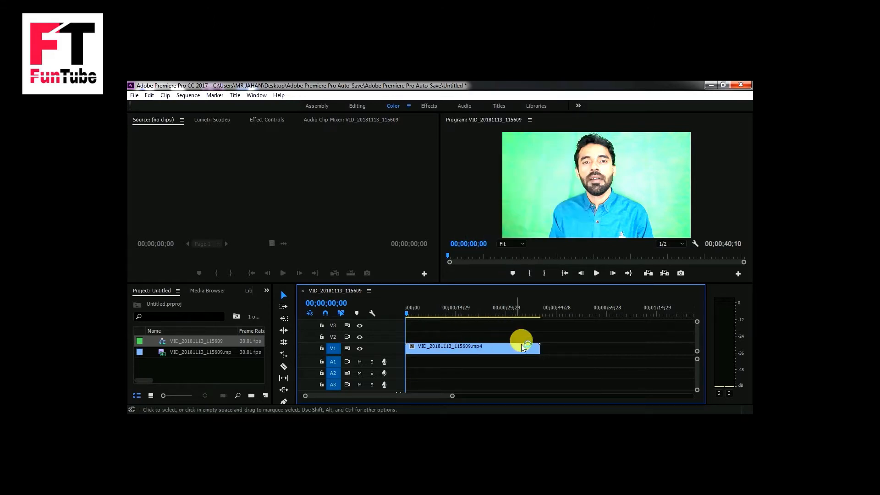
- Trim the end of the video clip to about 00;00;21;20 and set the playhead near the start at 00;00;00;11
{"action": "left_click_drag", "start_coordinate": [539, 348], "coordinate": [519, 348]}
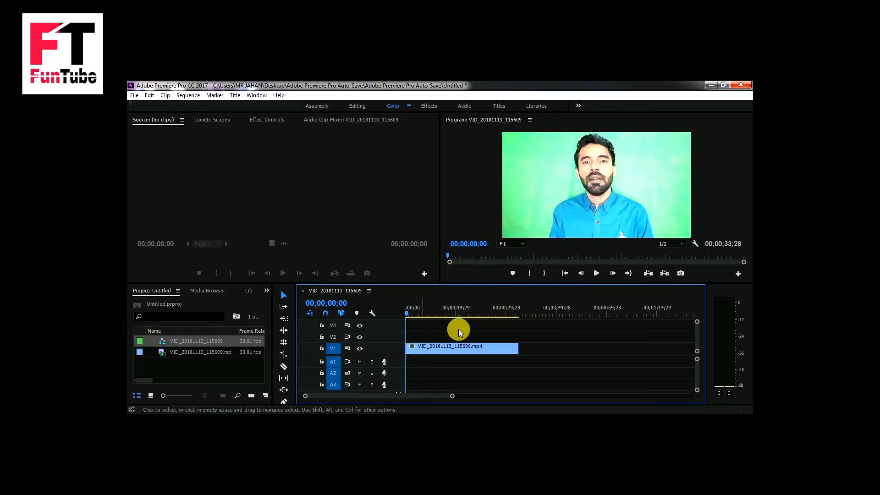
{"action": "left_click", "coordinate": [597, 273]}
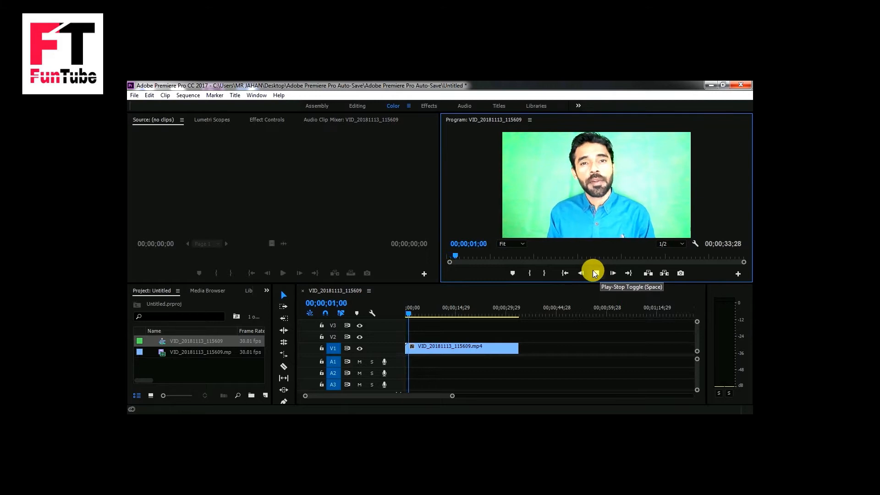
{"action": "left_click_drag", "start_coordinate": [518, 348], "coordinate": [479, 350]}
{"action": "left_click_drag", "start_coordinate": [415, 314], "coordinate": [407, 314]}
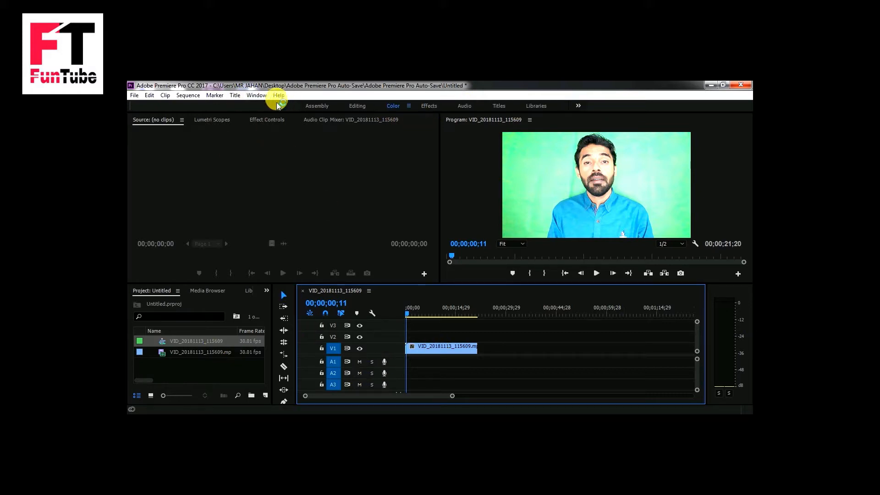
- Search the effects for "ultra" and apply the Ultra Key effect to the video clip on V1
{"action": "left_click", "coordinate": [256, 95]}
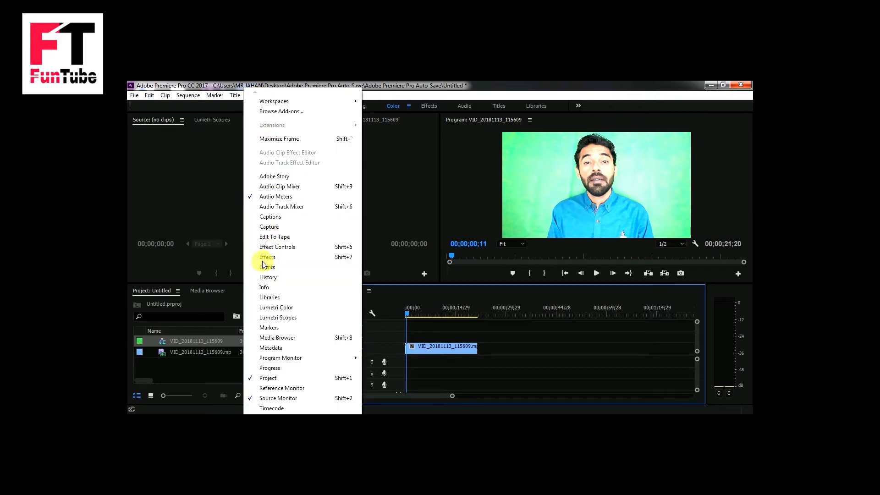
{"action": "left_click", "coordinate": [225, 306]}
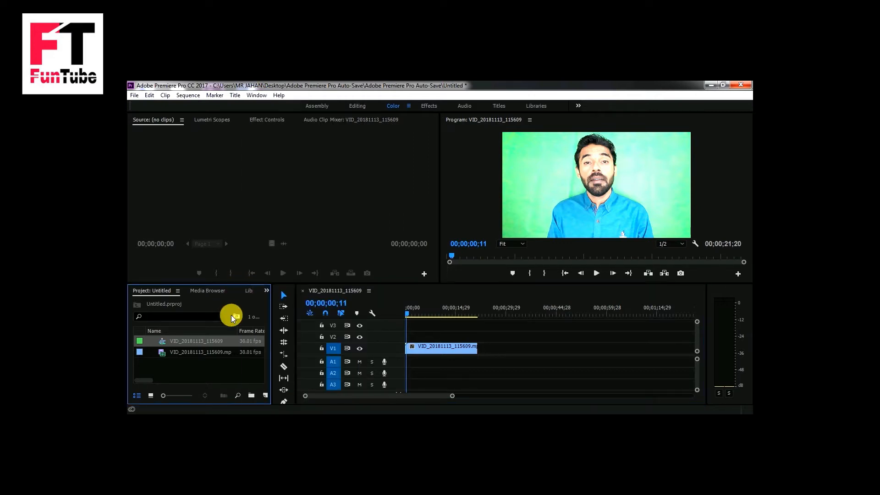
{"action": "left_click", "coordinate": [267, 291]}
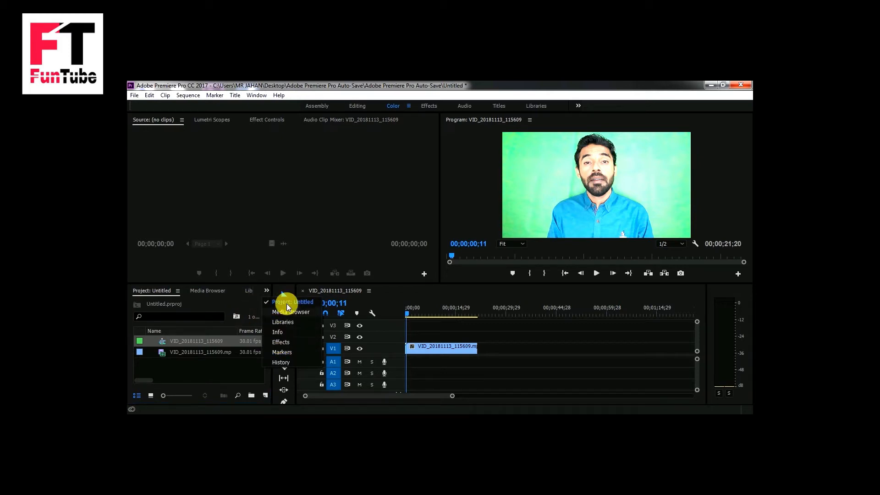
{"action": "left_click", "coordinate": [280, 343]}
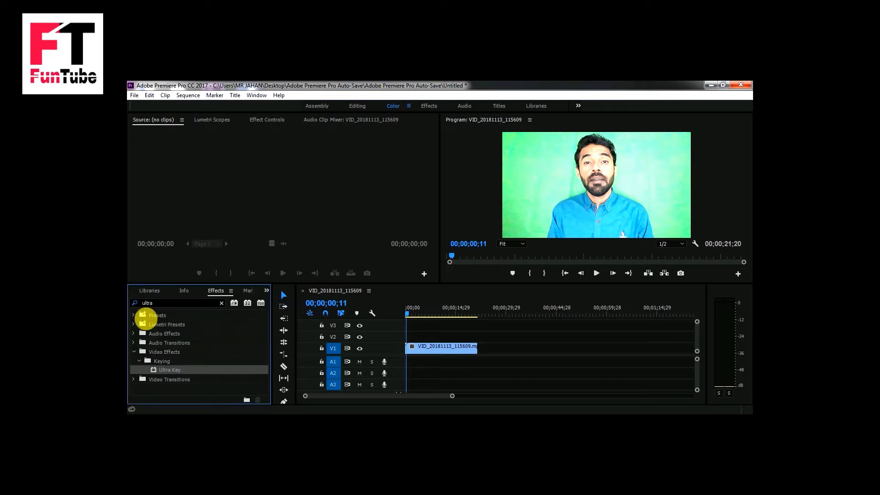
{"action": "left_click_drag", "start_coordinate": [163, 302], "coordinate": [129, 304]}
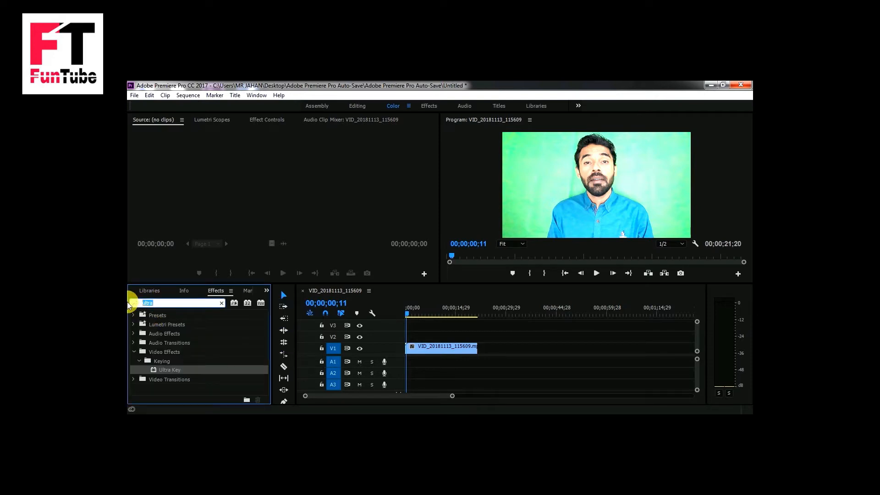
{"action": "key", "text": "BackSpace"}
{"action": "type", "text": "u"}
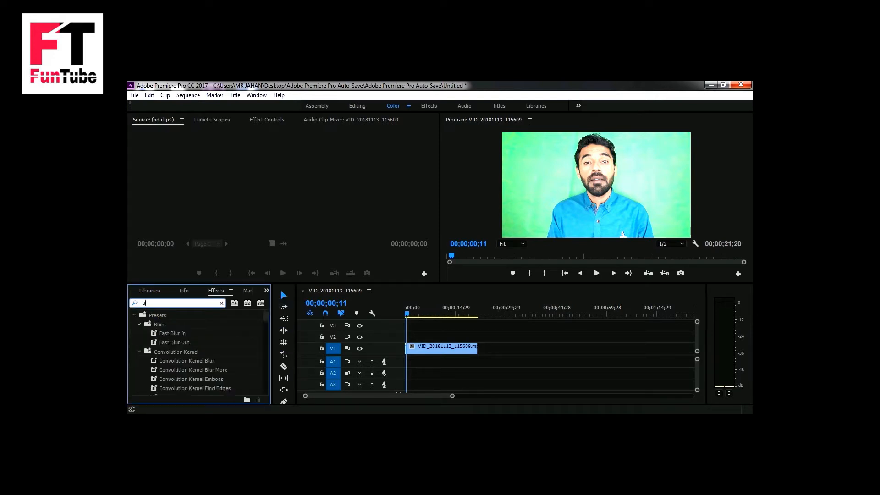
{"action": "type", "text": "ltra"}
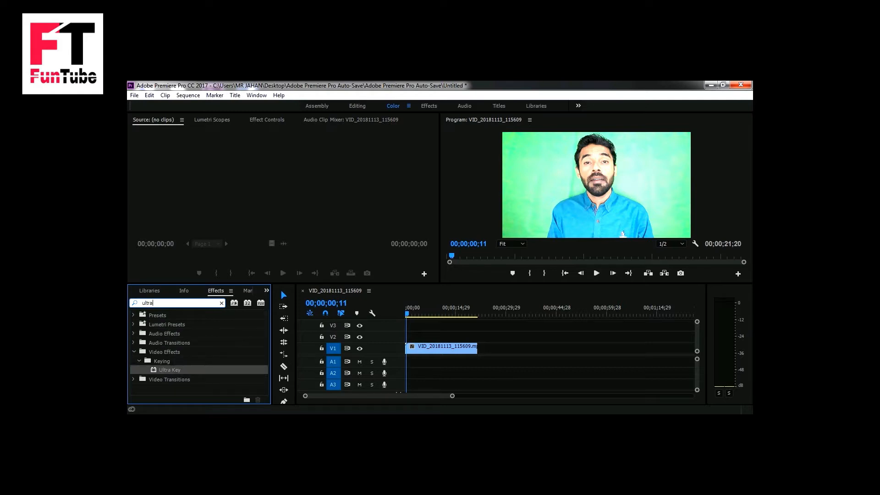
{"action": "left_click_drag", "start_coordinate": [166, 370], "coordinate": [167, 373]}
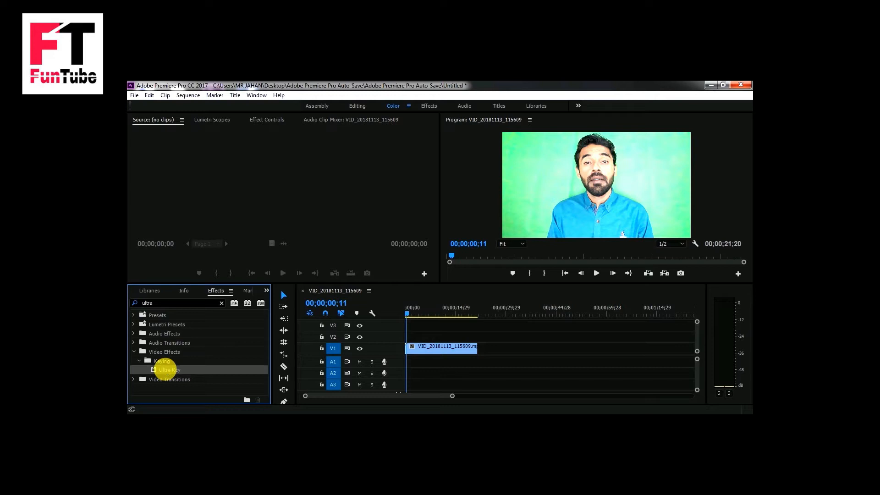
{"action": "left_click_drag", "start_coordinate": [165, 370], "coordinate": [425, 349]}
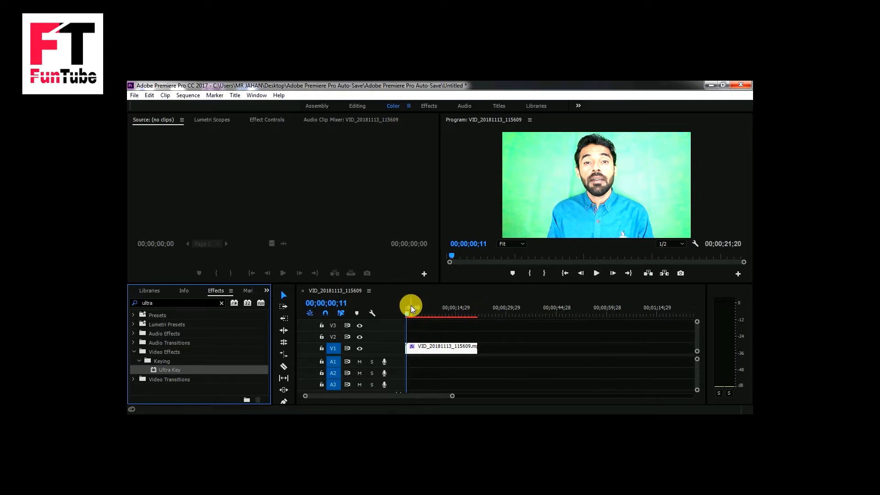
- Import the background-screen image from the Desktop into the project
{"action": "left_click", "coordinate": [266, 291]}
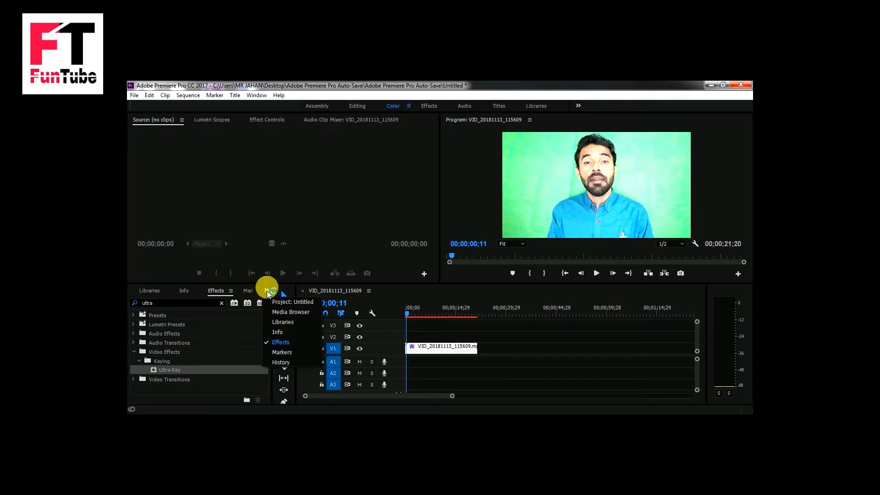
{"action": "left_click", "coordinate": [280, 306]}
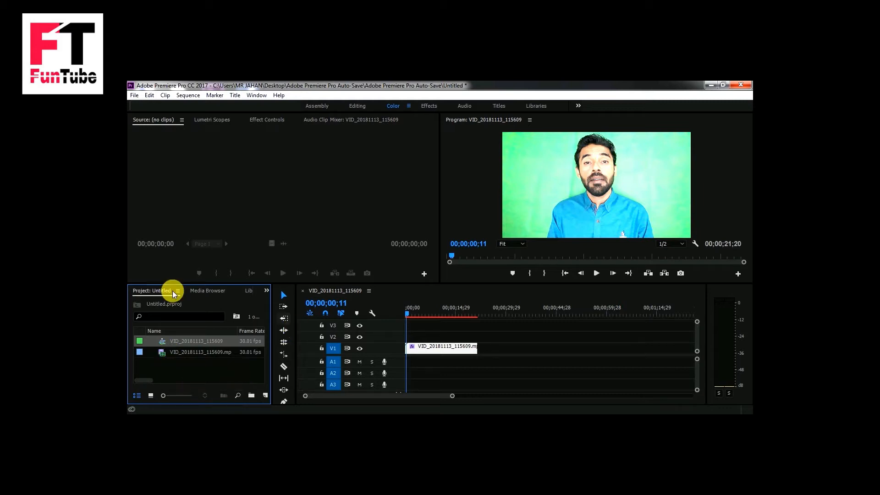
{"action": "double_click", "coordinate": [200, 368]}
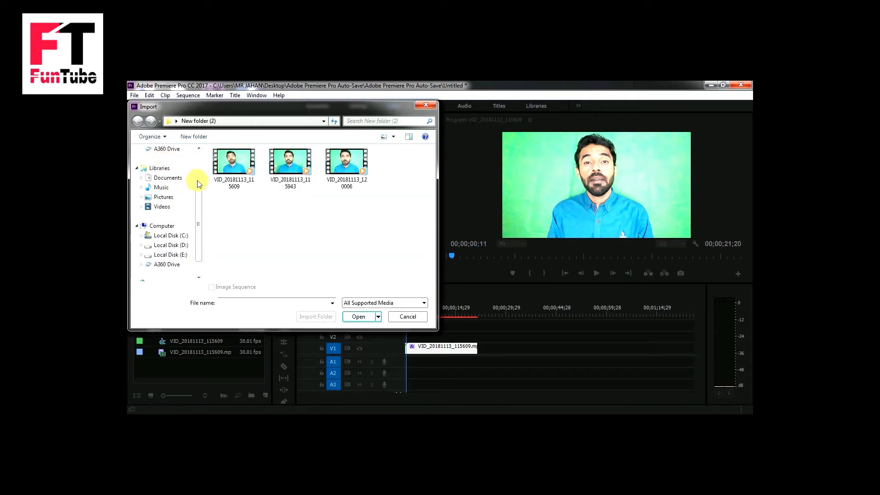
{"action": "left_click_drag", "start_coordinate": [198, 188], "coordinate": [198, 149]}
{"action": "left_click", "coordinate": [163, 182]}
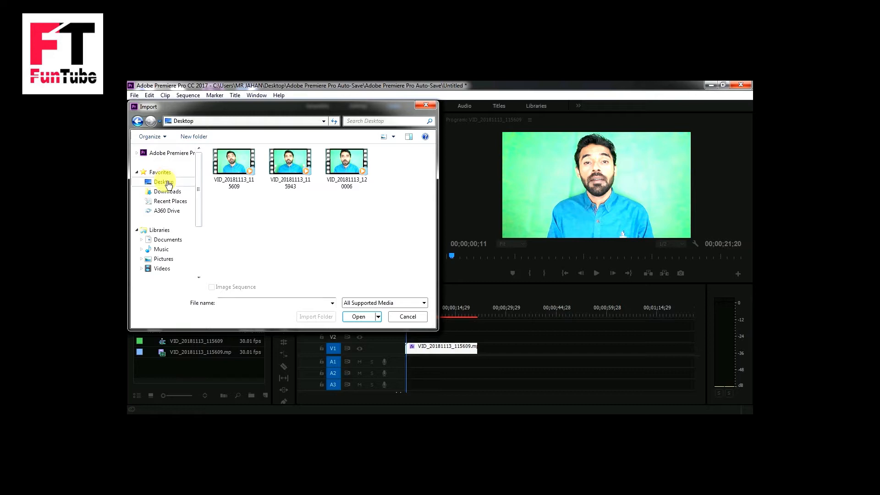
{"action": "left_click_drag", "start_coordinate": [434, 177], "coordinate": [430, 223]}
{"action": "left_click", "coordinate": [245, 223]}
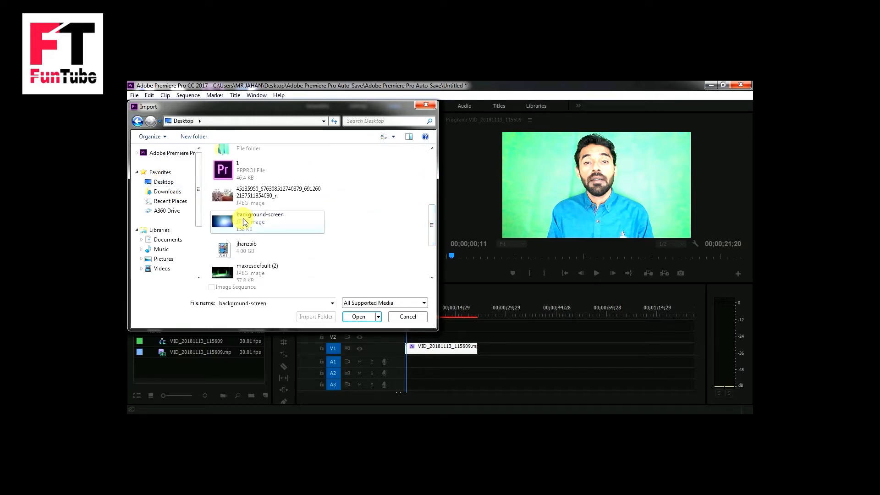
{"action": "left_click", "coordinate": [355, 316]}
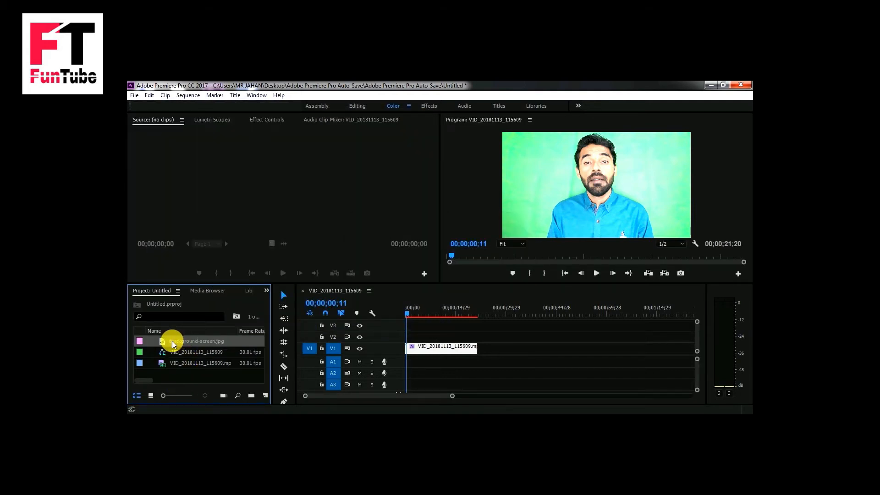
- Move the video clip up to V2 and place background-screen.jpg beneath it on V1, matching the video's length
{"action": "left_click_drag", "start_coordinate": [172, 340], "coordinate": [429, 340]}
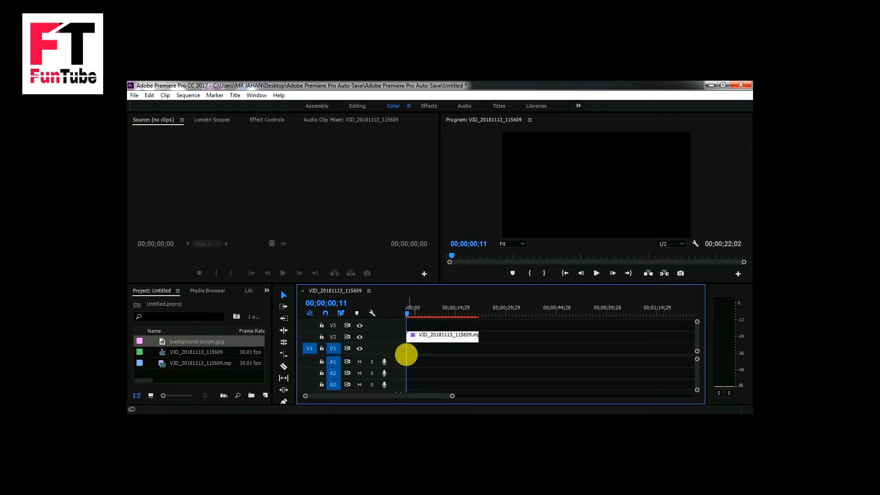
{"action": "left_click", "coordinate": [170, 341]}
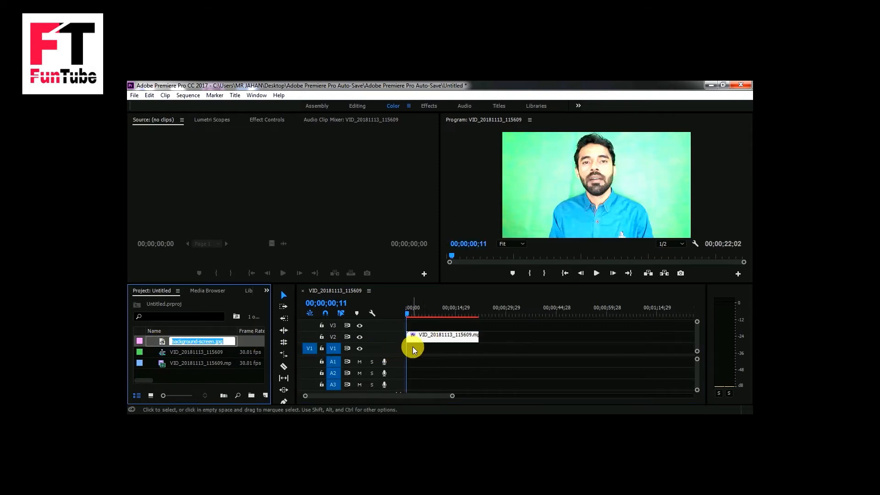
{"action": "left_click", "coordinate": [206, 352]}
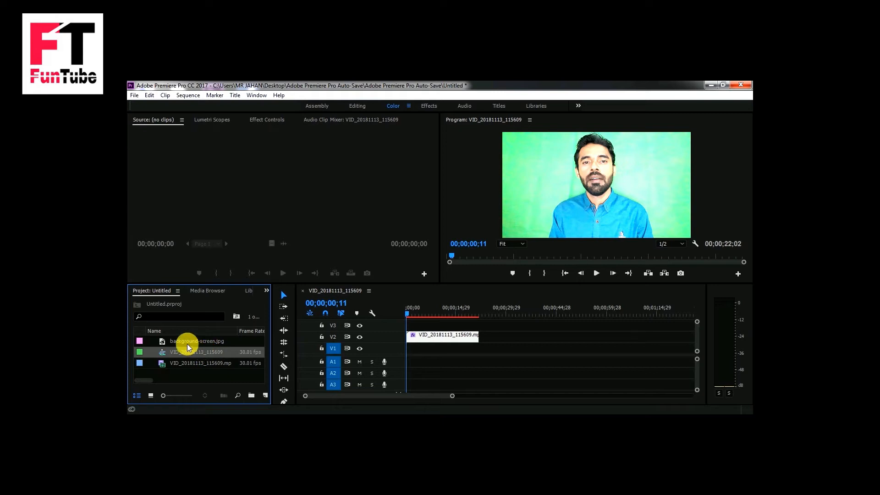
{"action": "left_click", "coordinate": [175, 343]}
{"action": "left_click", "coordinate": [155, 344]}
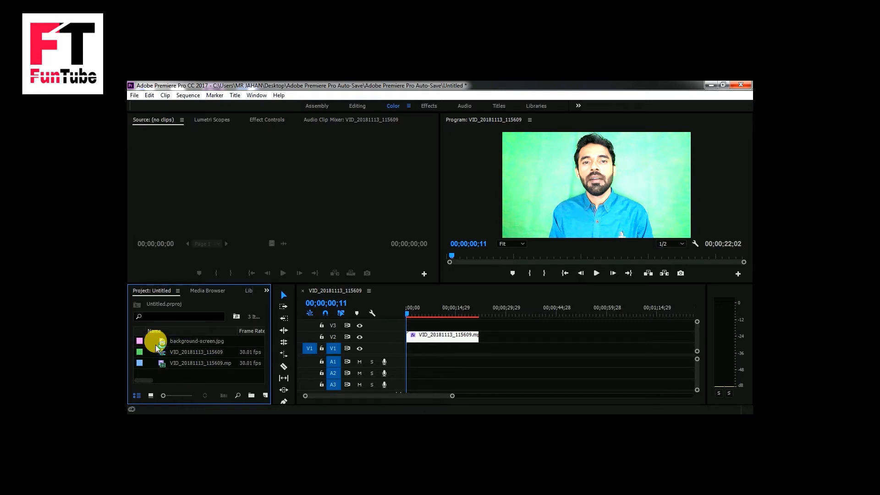
{"action": "left_click", "coordinate": [210, 352]}
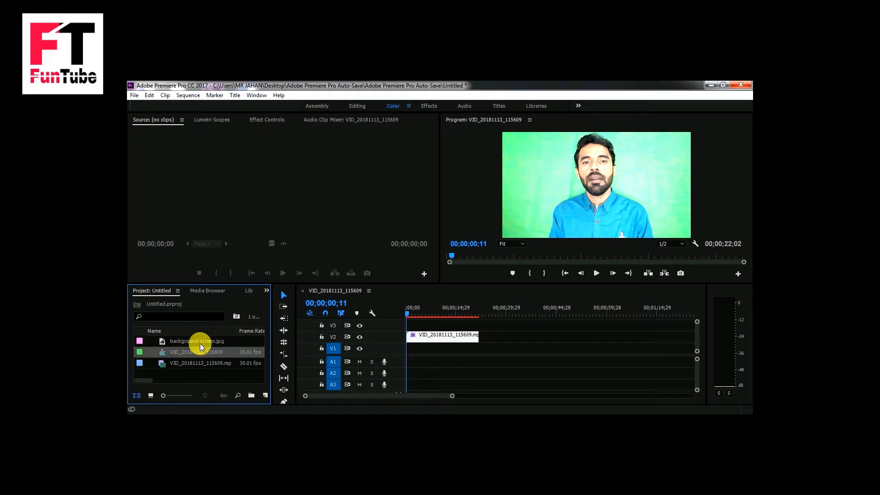
{"action": "left_click_drag", "start_coordinate": [200, 343], "coordinate": [478, 352]}
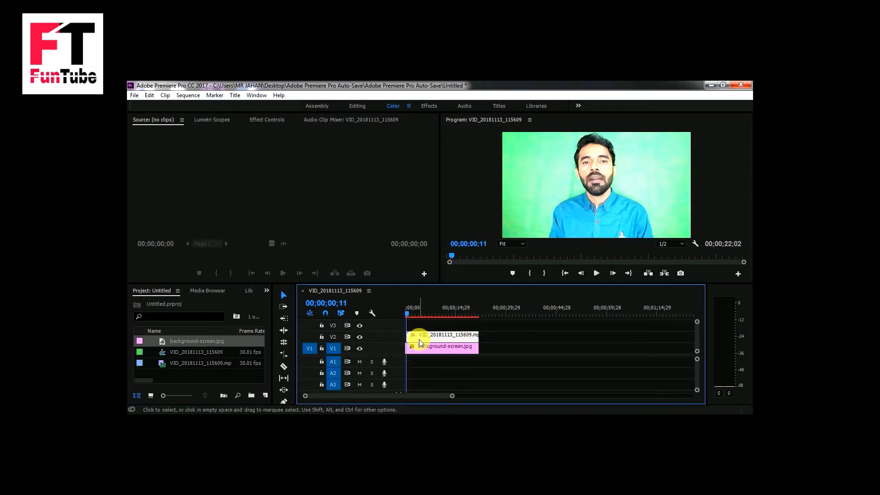
{"action": "mouse_move", "coordinate": [477, 349]}
{"action": "left_mouse_down"}
{"action": "mouse_move", "coordinate": [442, 350]}
{"action": "mouse_move", "coordinate": [486, 354]}
{"action": "left_mouse_up"}
{"action": "left_click", "coordinate": [429, 351]}
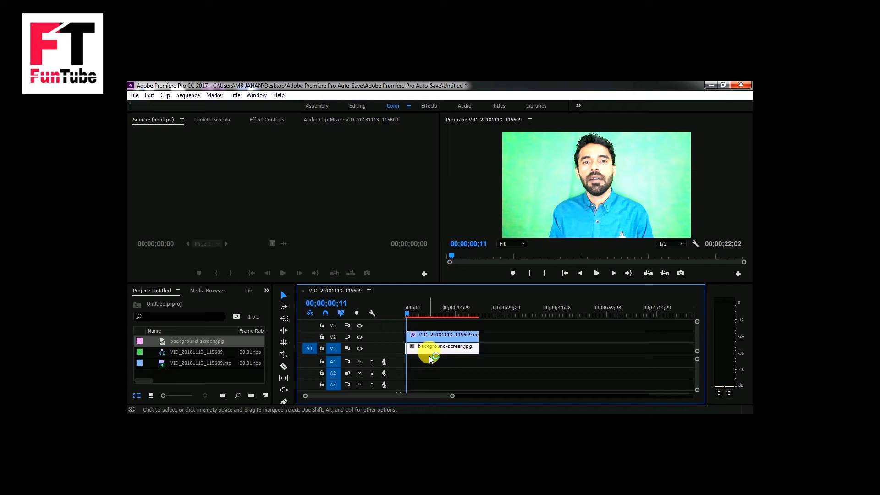
- Open the effect settings of the video clip on V2, collapse Motion and show the Ultra Key parameters
{"action": "left_click", "coordinate": [444, 336]}
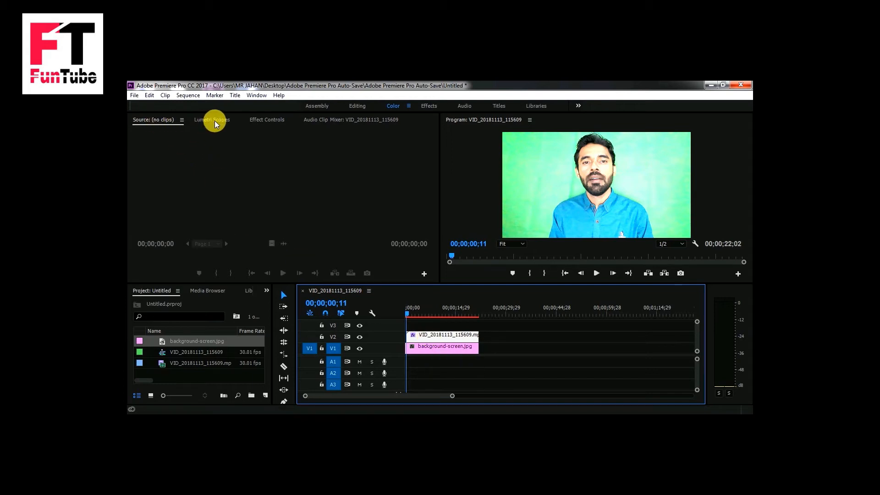
{"action": "left_click", "coordinate": [264, 122]}
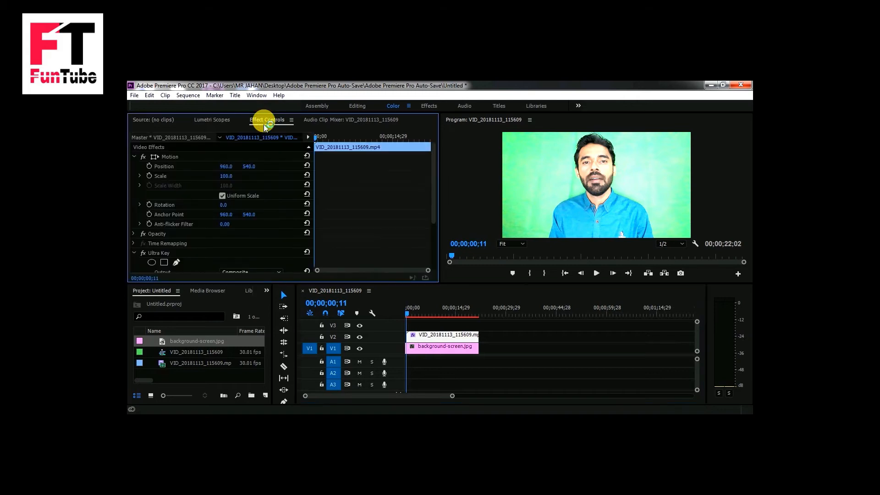
{"action": "left_click", "coordinate": [424, 335]}
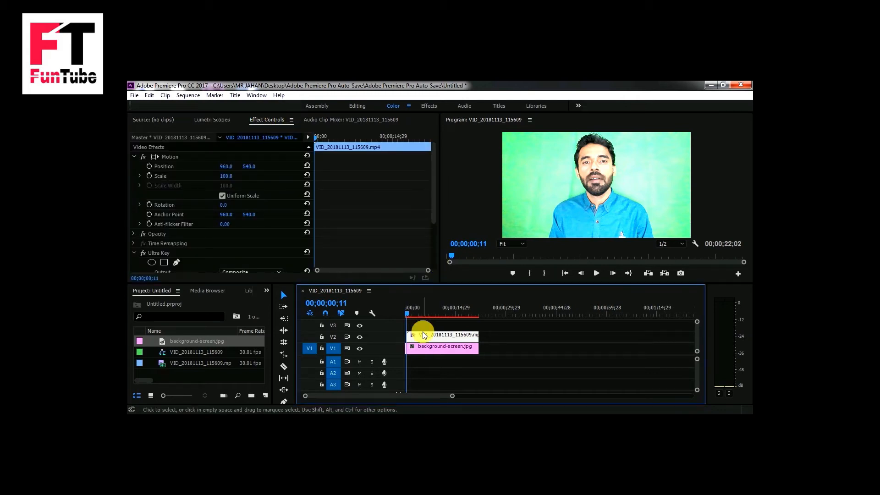
{"action": "left_click", "coordinate": [134, 156]}
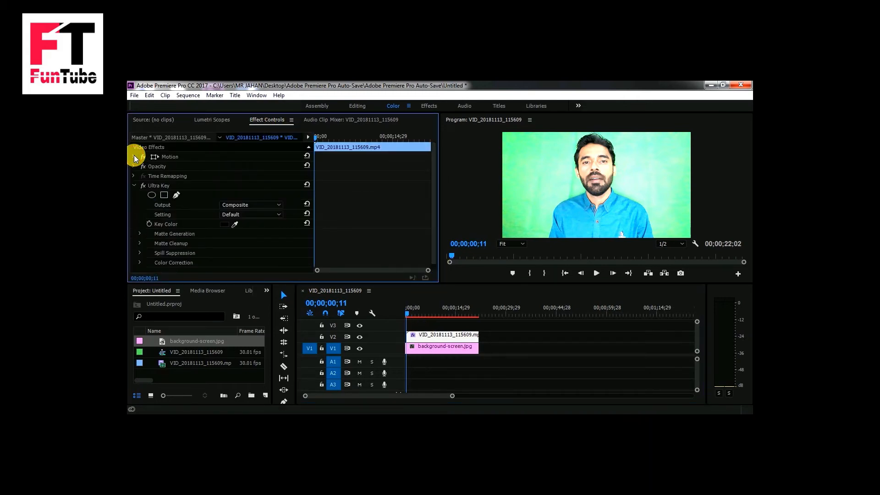
{"action": "left_click", "coordinate": [133, 185]}
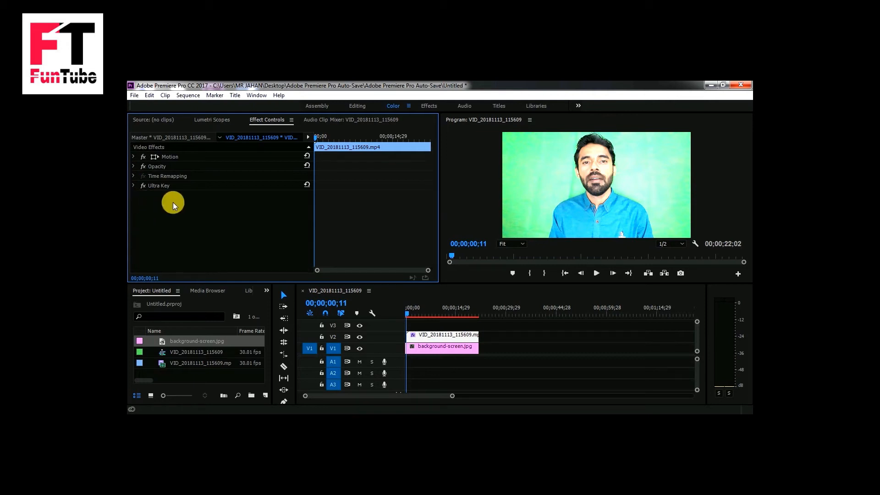
{"action": "left_click", "coordinate": [133, 185]}
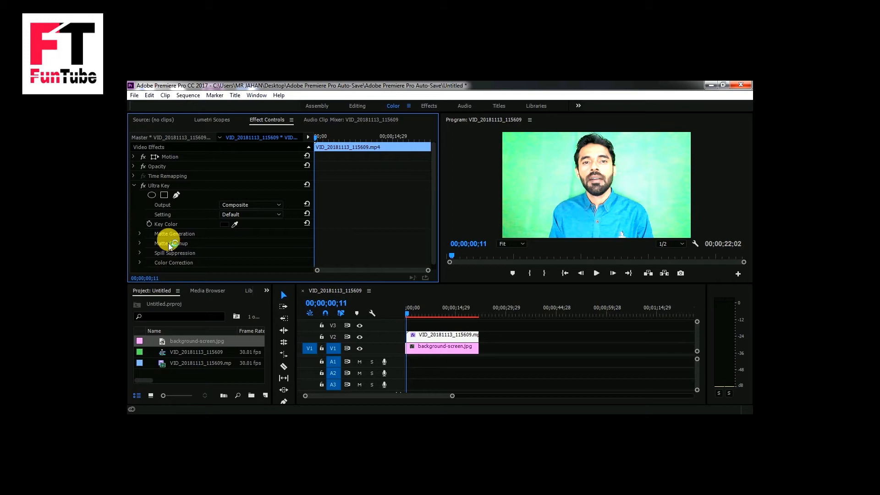
- Sample the green backdrop beside the man as the Ultra Key key color and switch the output to Alpha Channel
{"action": "left_click", "coordinate": [235, 224]}
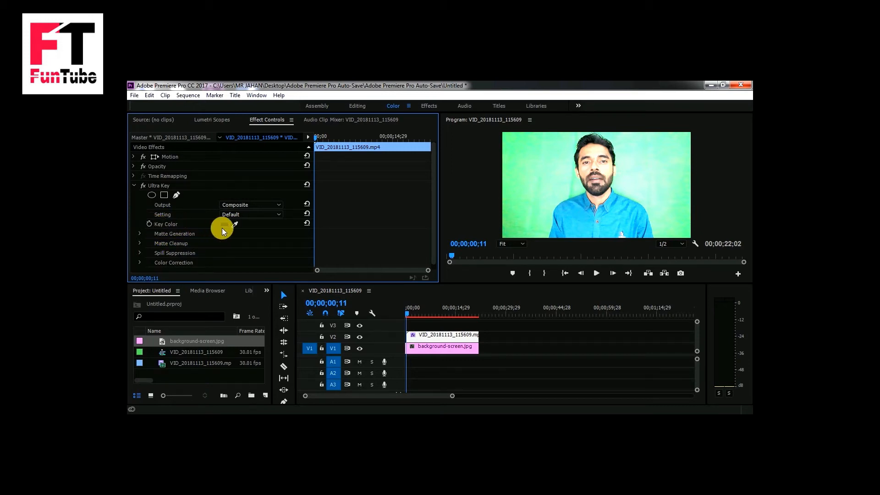
{"action": "left_click", "coordinate": [235, 224]}
{"action": "left_click", "coordinate": [539, 197]}
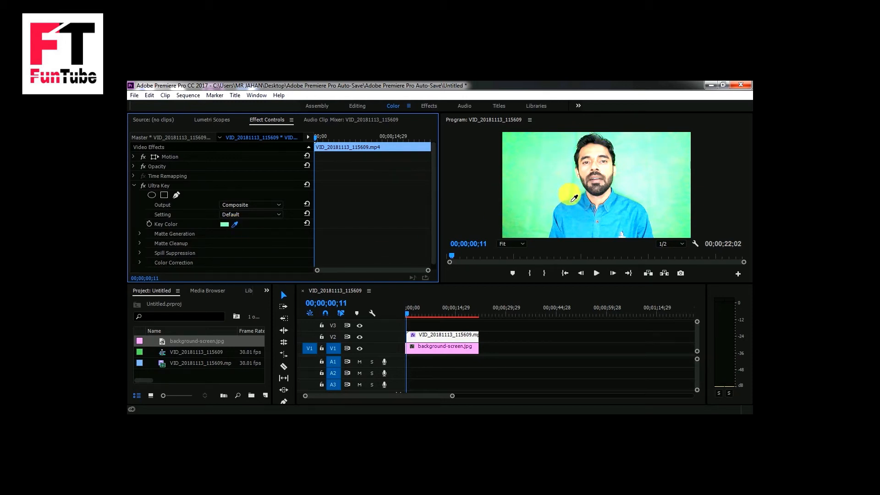
{"action": "left_click", "coordinate": [574, 198]}
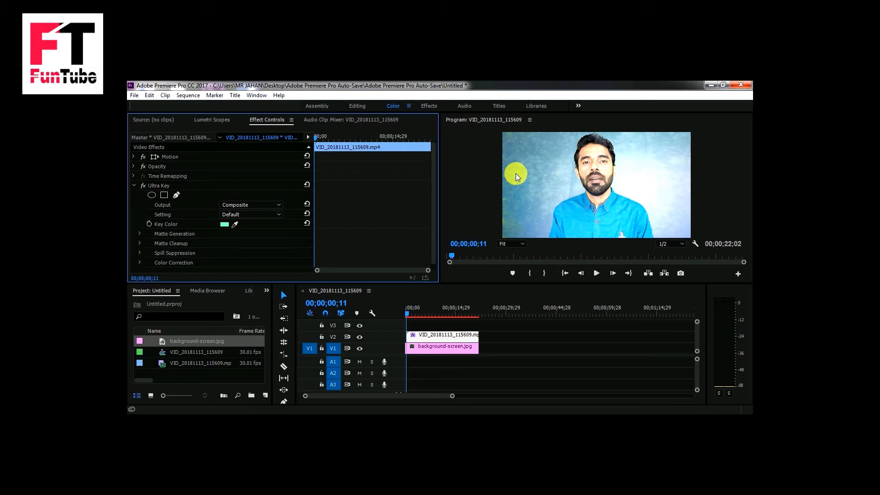
{"action": "left_click", "coordinate": [281, 205]}
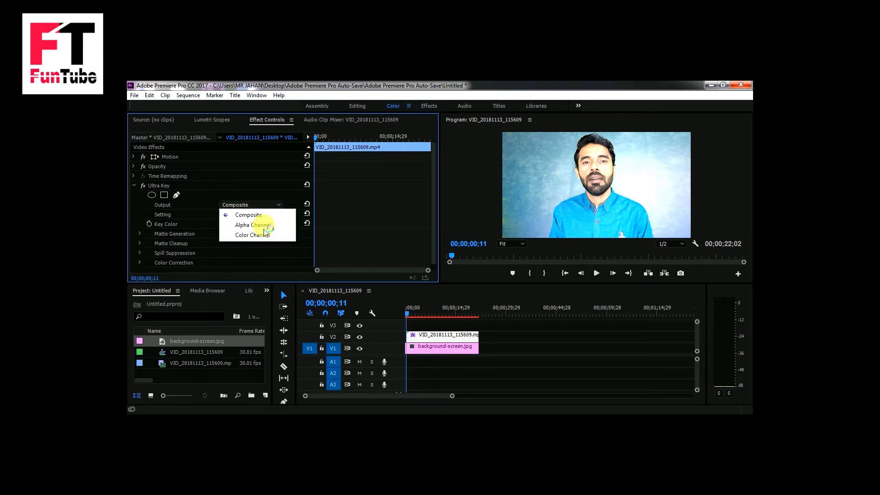
{"action": "left_click", "coordinate": [265, 226]}
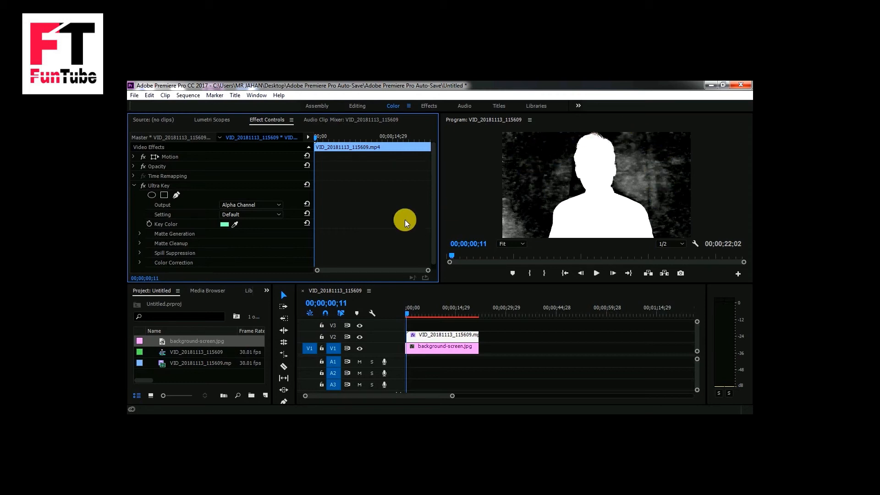
- Set the Ultra Key Matte Generation values to Transparency 51 and Highlight 0
{"action": "left_click", "coordinate": [139, 234]}
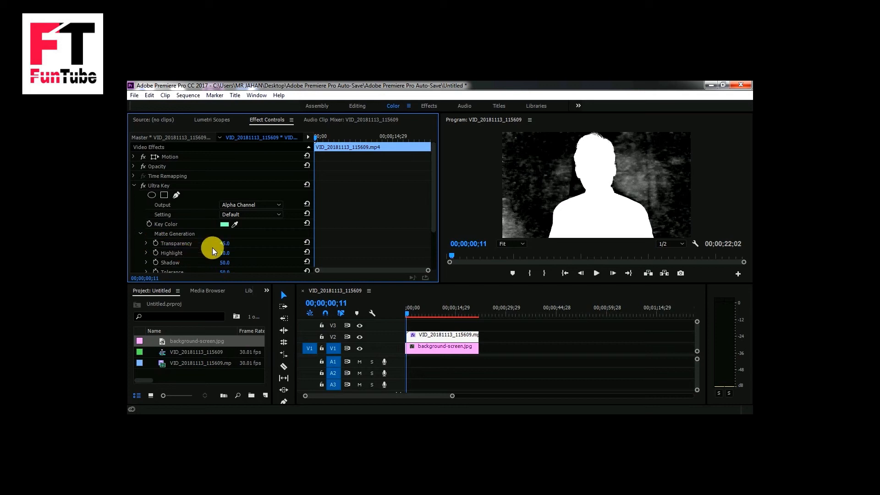
{"action": "mouse_move", "coordinate": [232, 247]}
{"action": "left_mouse_down"}
{"action": "mouse_move", "coordinate": [244, 247]}
{"action": "mouse_move", "coordinate": [234, 247]}
{"action": "left_mouse_up"}
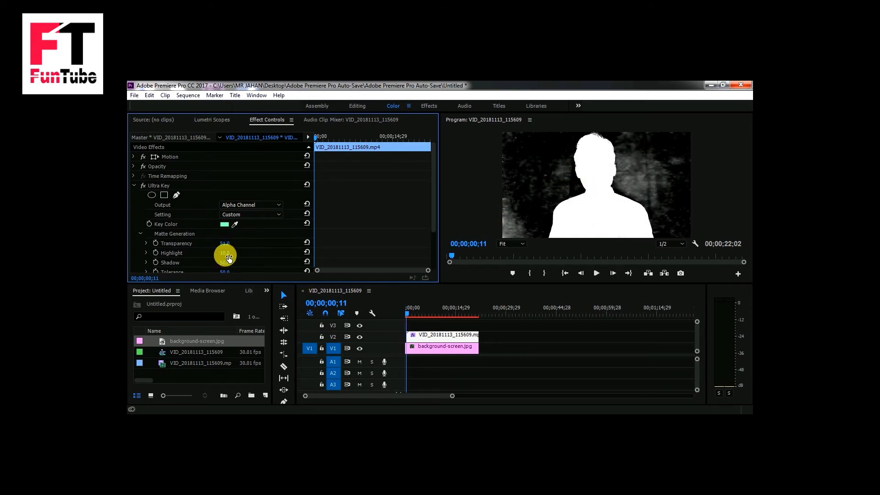
{"action": "left_click_drag", "start_coordinate": [225, 253], "coordinate": [185, 263]}
- Set the Matte Generation Pedestal to 100 and adjust Tolerance, leaving it at 50
{"action": "scroll", "coordinate": [260, 250], "scroll_direction": "down", "scroll_amount": 2}
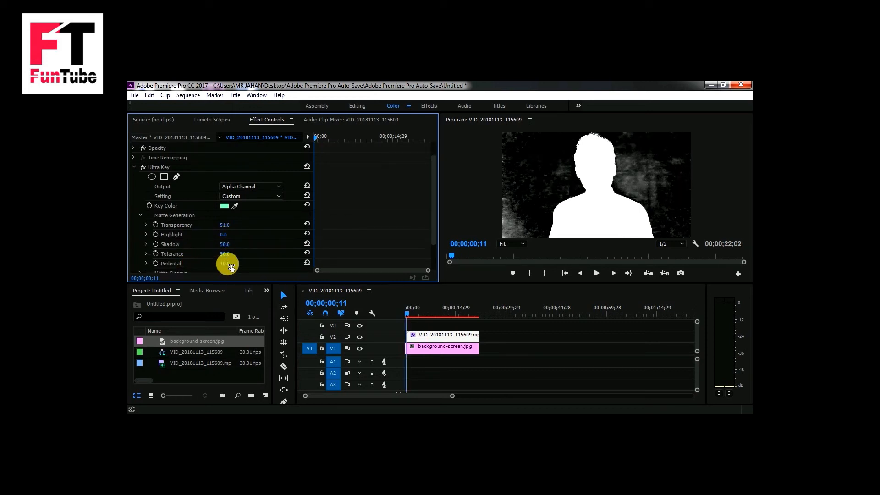
{"action": "left_click_drag", "start_coordinate": [231, 268], "coordinate": [173, 261]}
{"action": "left_click_drag", "start_coordinate": [226, 265], "coordinate": [284, 269]}
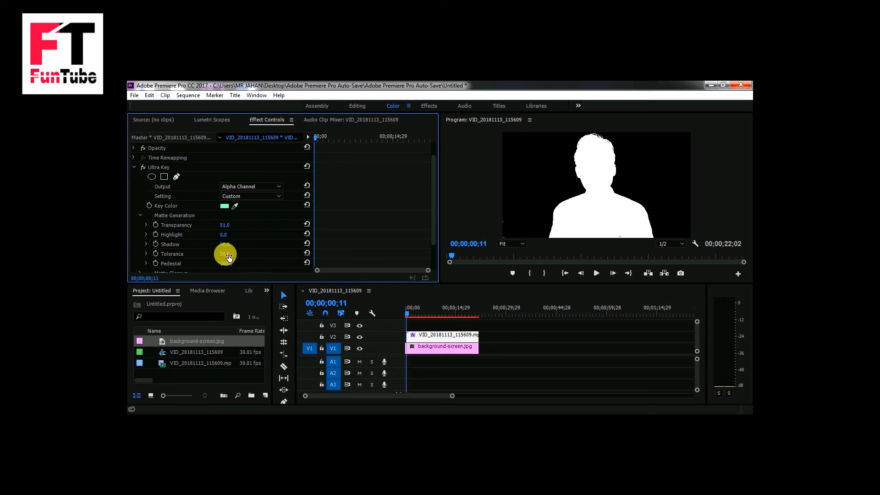
{"action": "left_click_drag", "start_coordinate": [226, 253], "coordinate": [249, 255]}
{"action": "left_click_drag", "start_coordinate": [232, 256], "coordinate": [190, 254]}
- Collapse the Matte Generation settings and set the Ultra Key output back to Composite
{"action": "scroll", "coordinate": [251, 205], "scroll_direction": "down", "scroll_amount": 1}
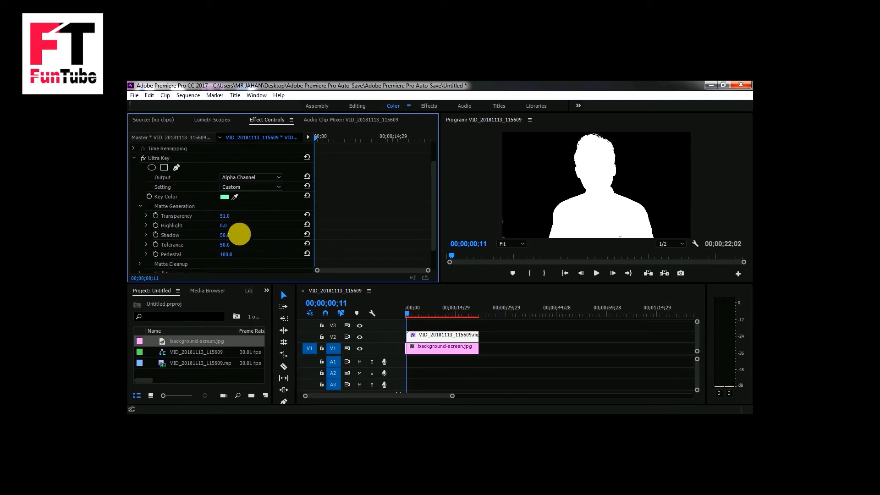
{"action": "scroll", "coordinate": [240, 236], "scroll_direction": "down", "scroll_amount": 2}
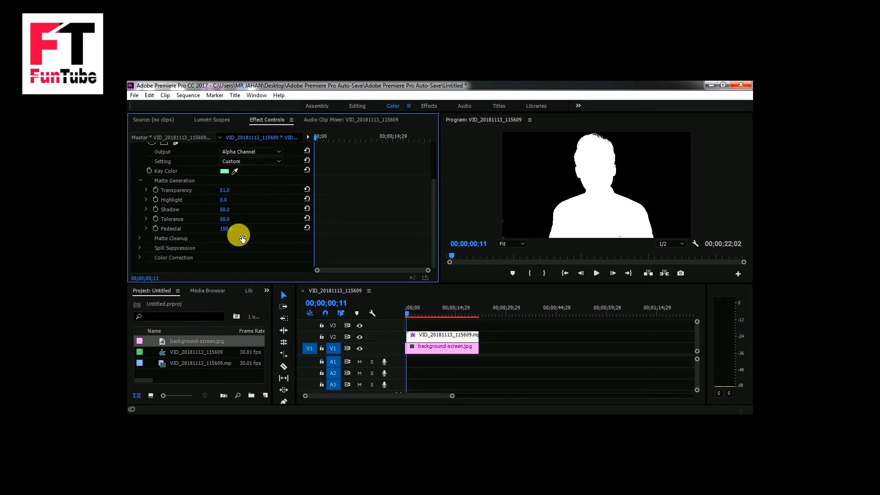
{"action": "left_click", "coordinate": [140, 181]}
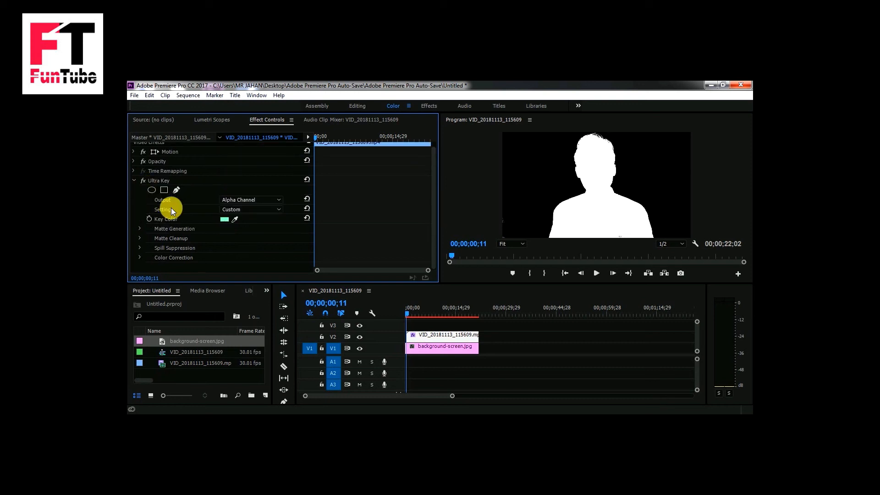
{"action": "left_click", "coordinate": [279, 200]}
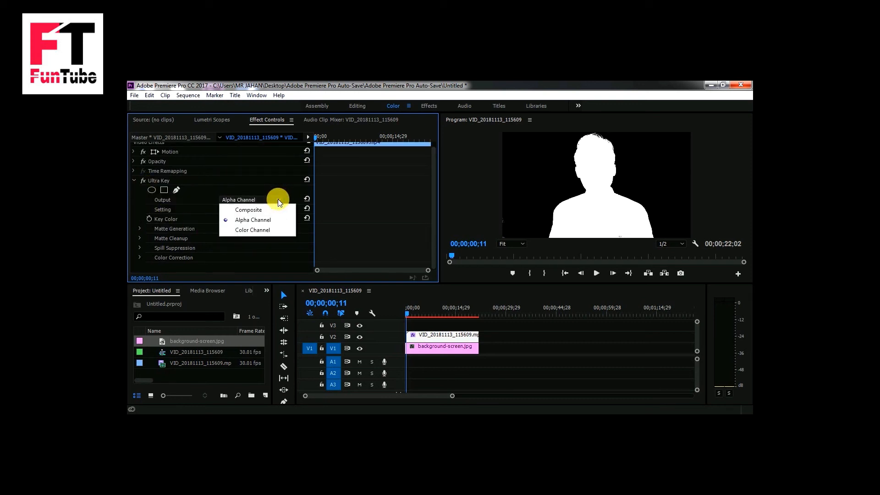
{"action": "left_click", "coordinate": [253, 211]}
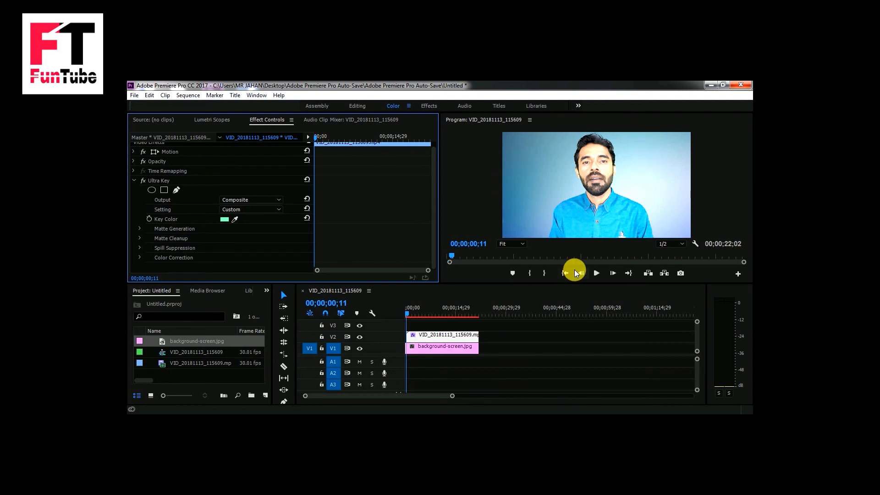
- Play back the sequence to check the keyed clip over the new background
{"action": "left_click", "coordinate": [596, 273]}
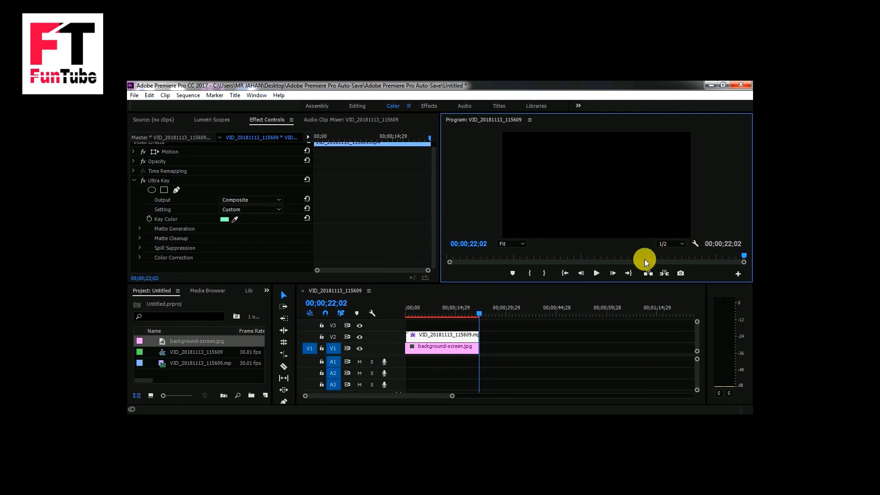
{"action": "left_click", "coordinate": [596, 273]}
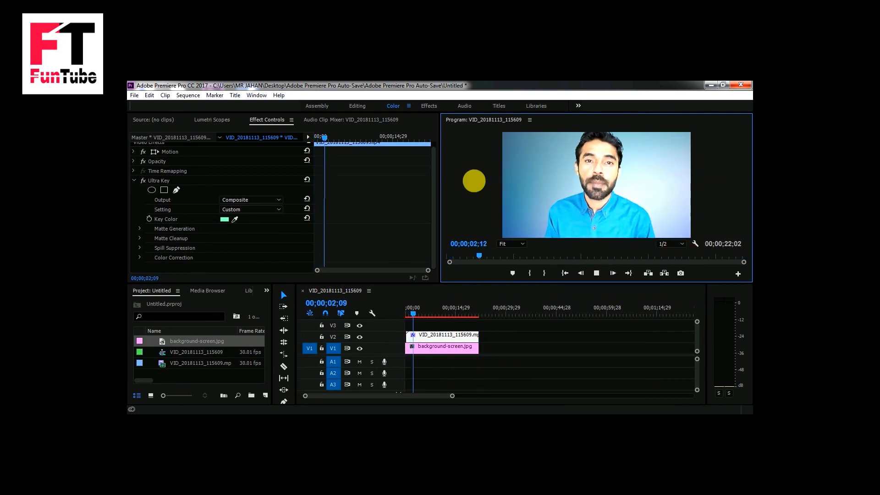
{"action": "left_click", "coordinate": [596, 273]}
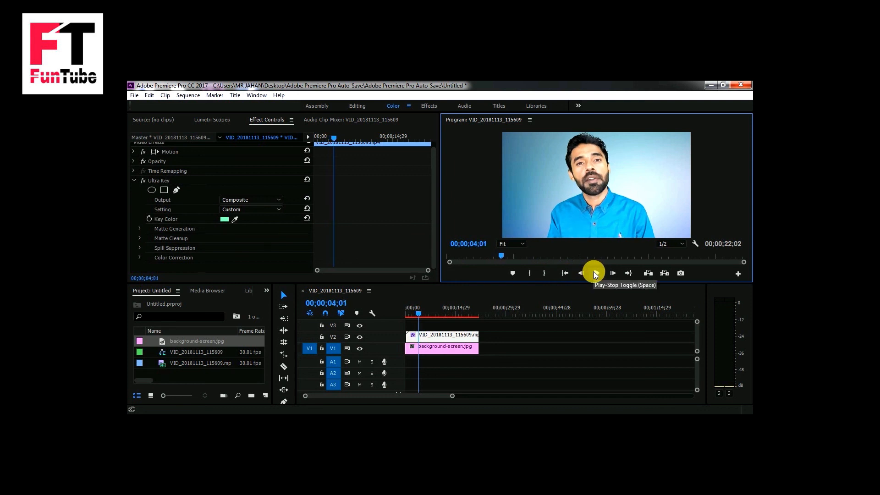
{"action": "left_click", "coordinate": [595, 275]}
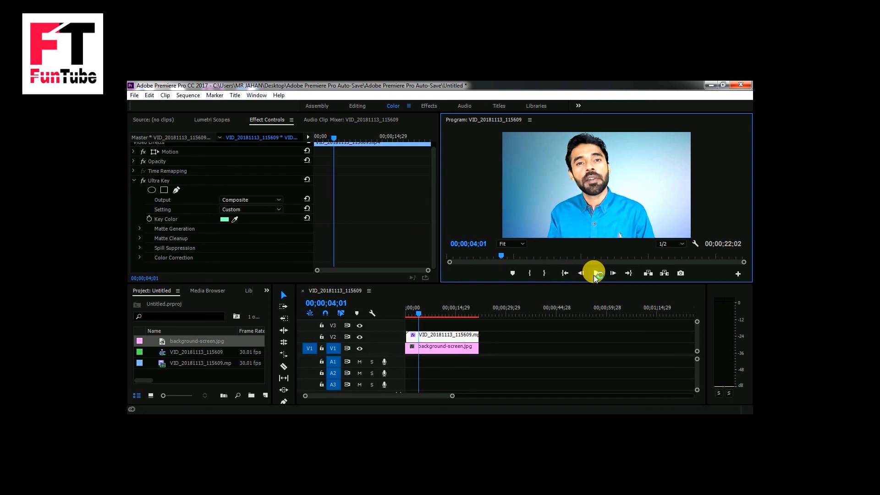